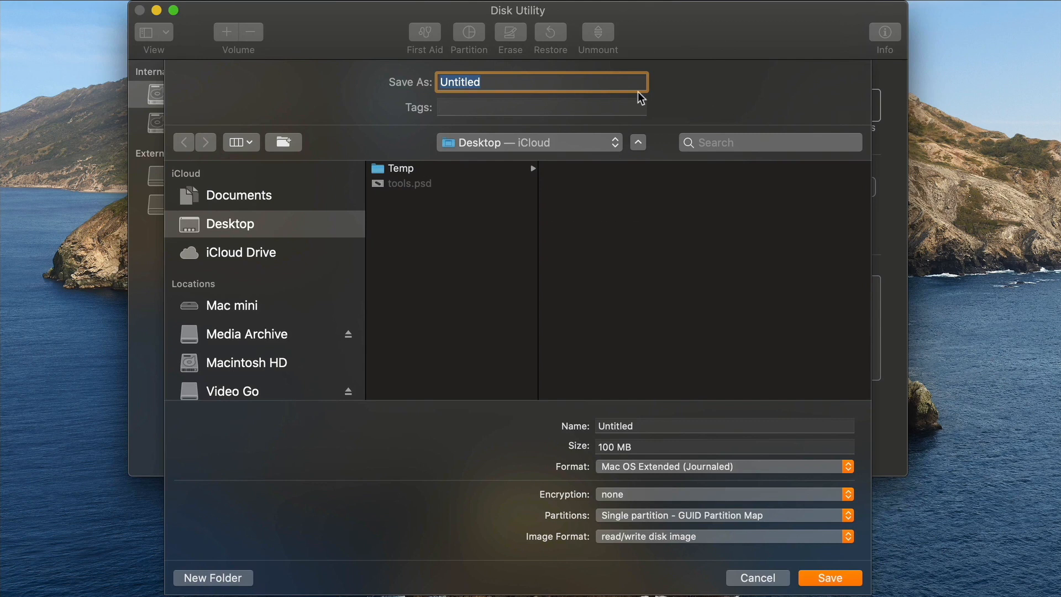
Step: Name both the new disk image file and its volume RightlyTV, keeping the iCloud Desktop as the save location
text(RightlyTV)
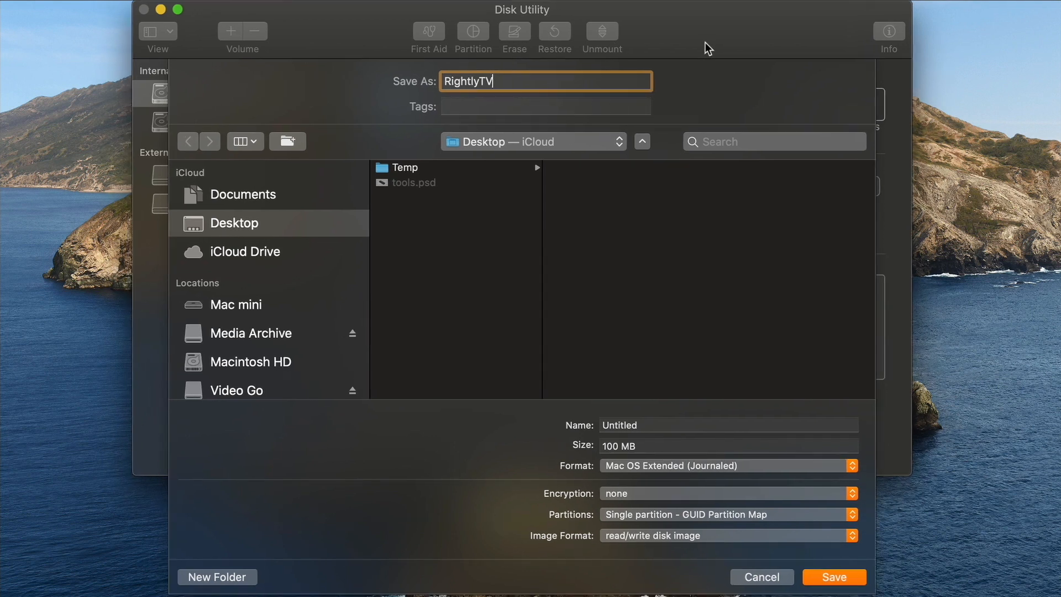
drag(512, 85, 416, 87)
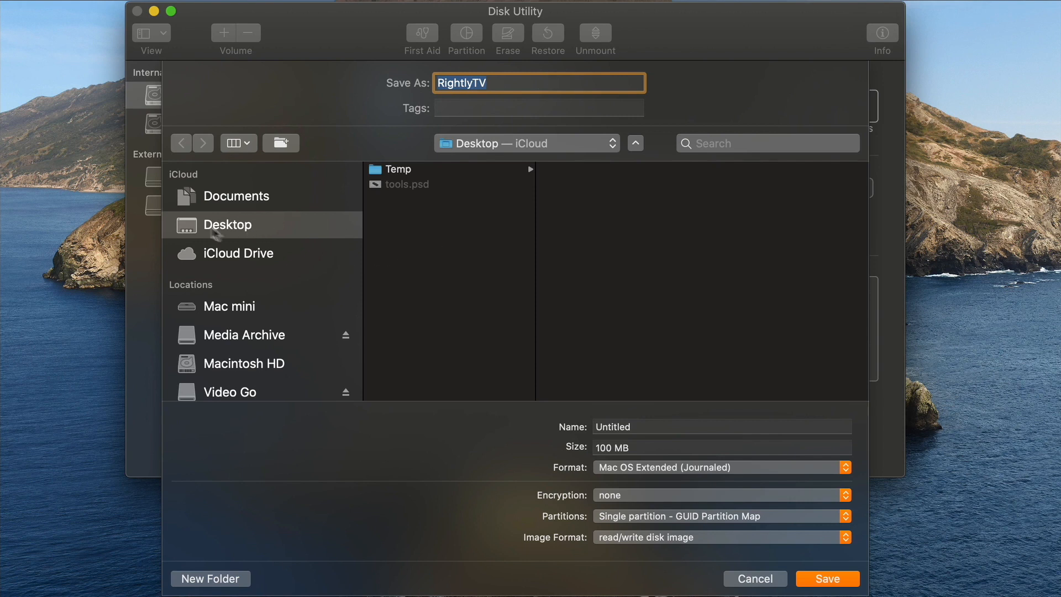
drag(670, 42, 668, 40)
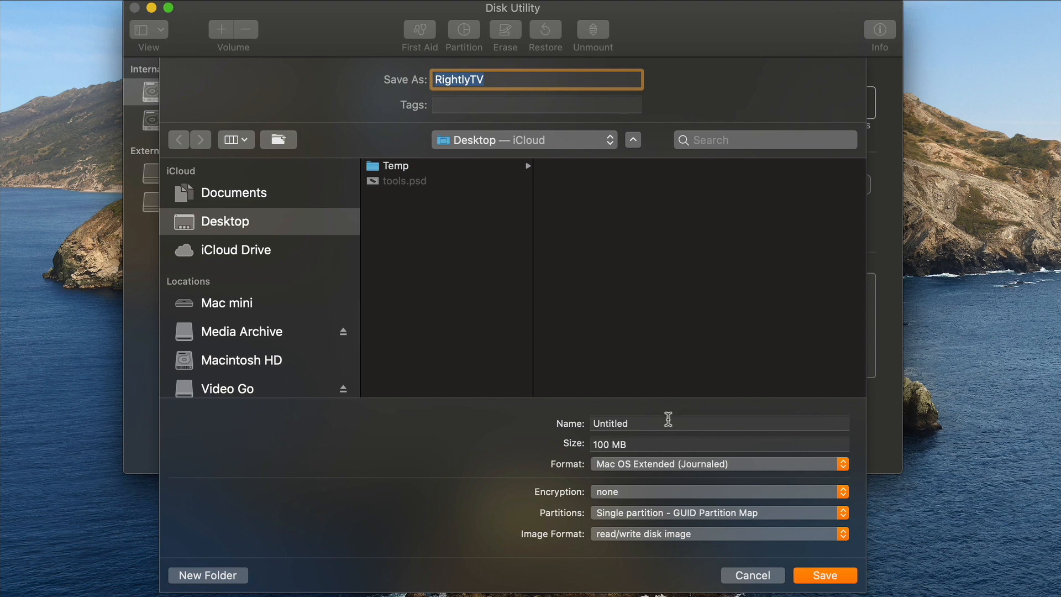
double_click(650, 425)
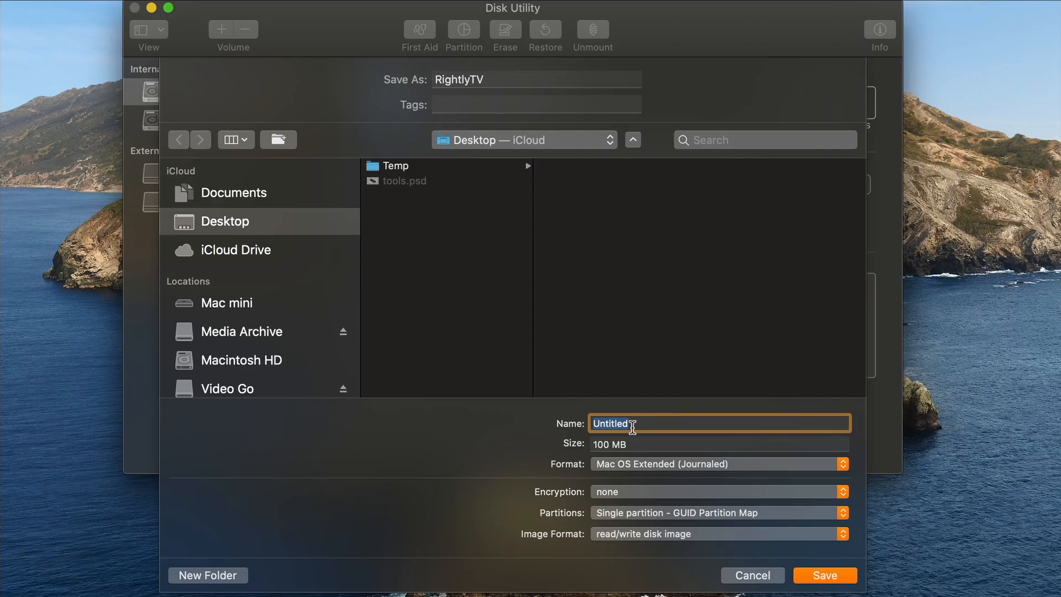
click(632, 425)
double_click(633, 424)
text(RightlyTV)
key(Tab)
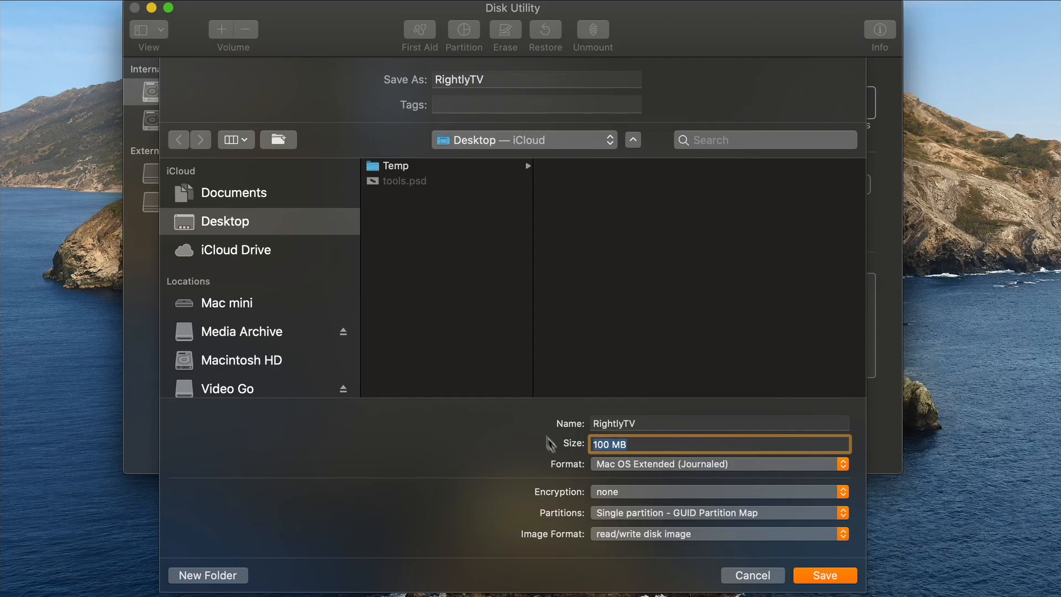
Step: Set the disk image size to 100 MB and its format to APFS (Case-sensitive)
double_click(603, 444)
text(100)
click(663, 464)
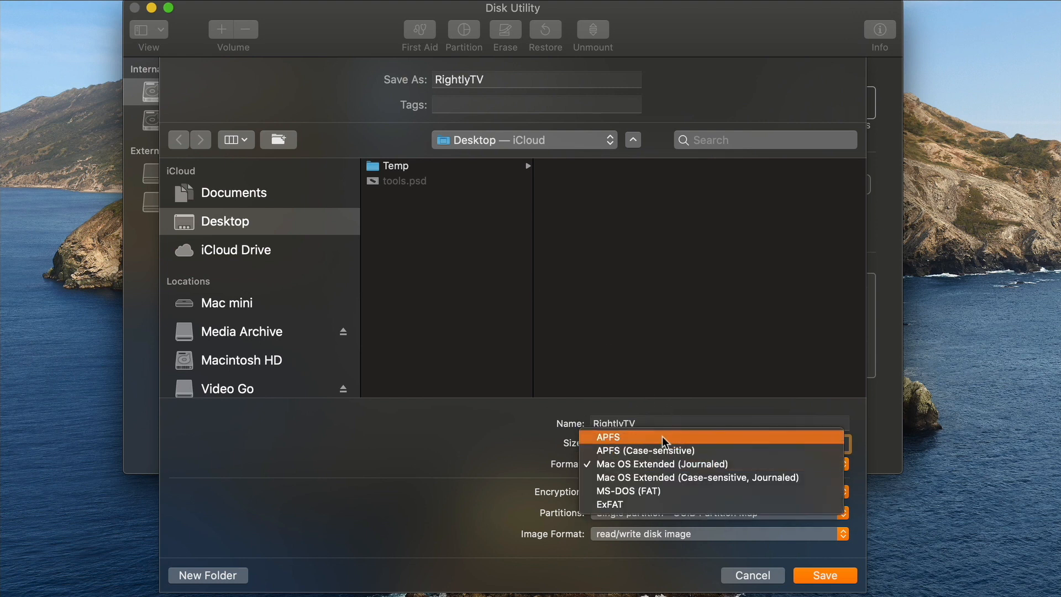
click(701, 451)
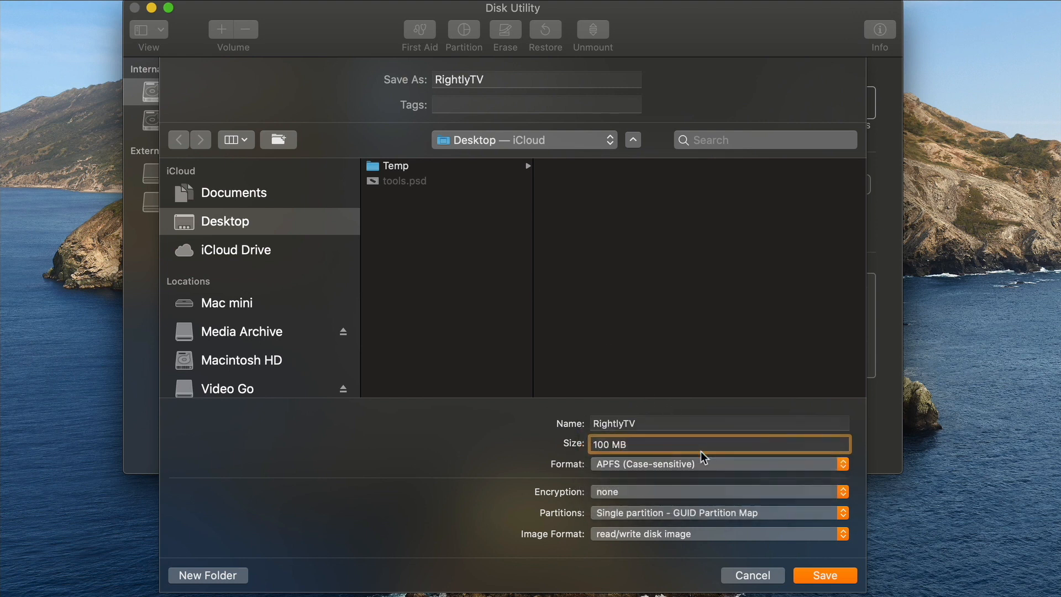
click(717, 462)
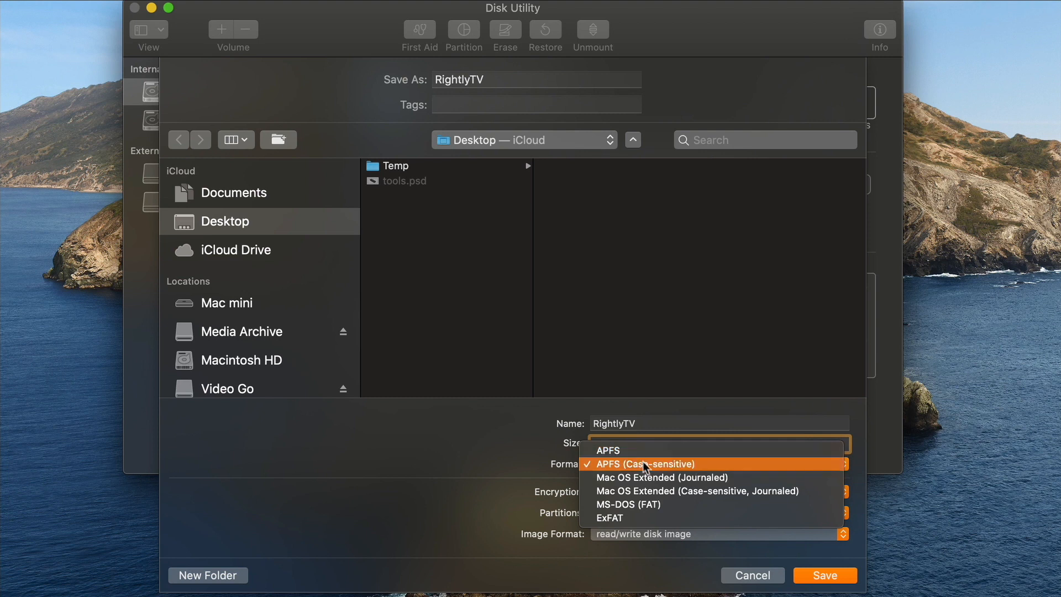
click(624, 463)
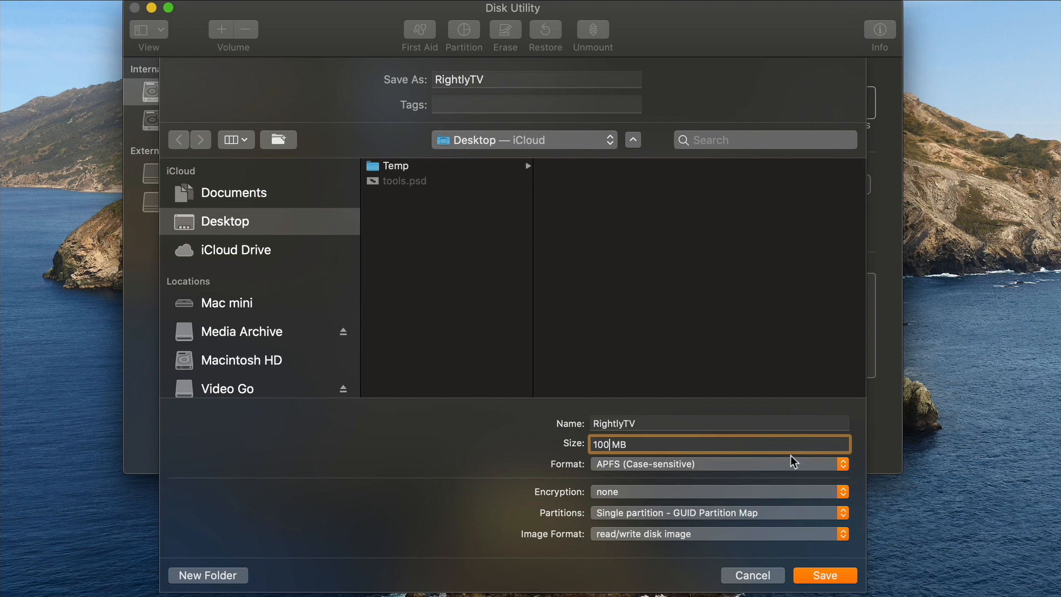
Step: Choose 256-bit AES encryption for the disk image, then enter and verify its password
click(658, 492)
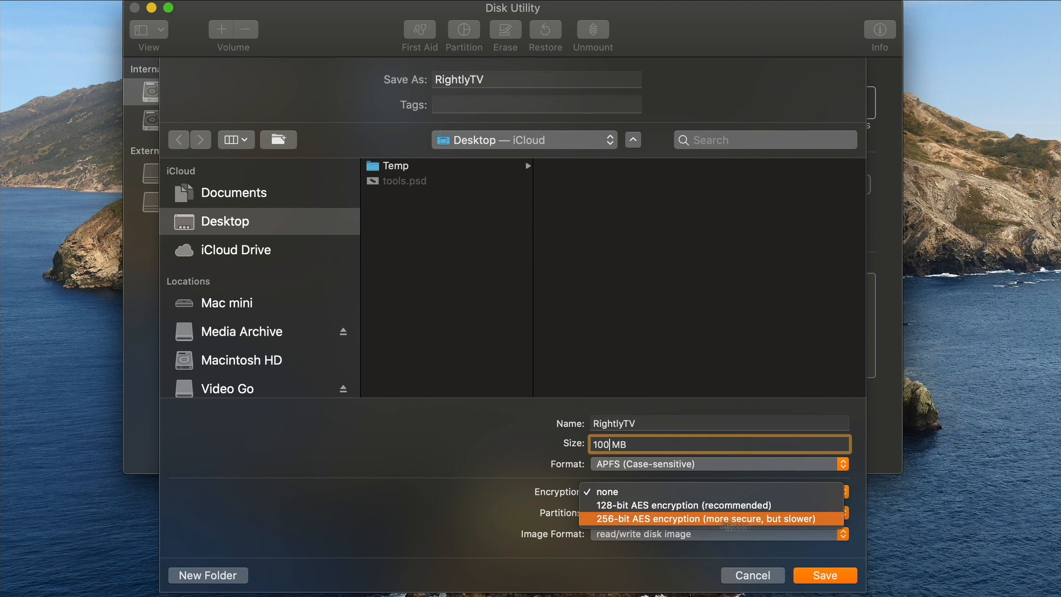
click(712, 516)
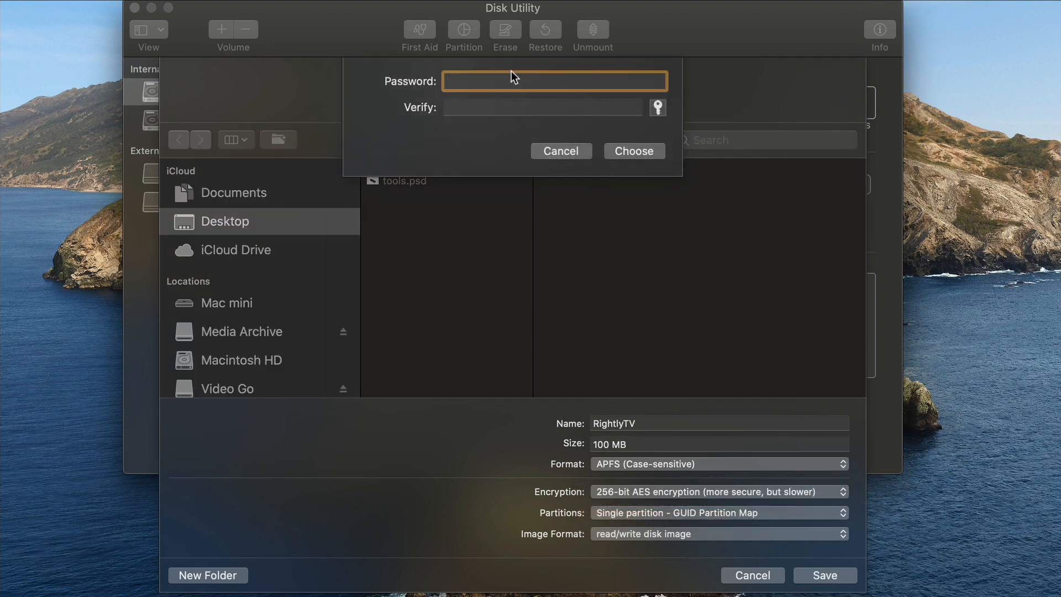
text(p•••••••••••••)
key(Tab)
text(••••••••••)
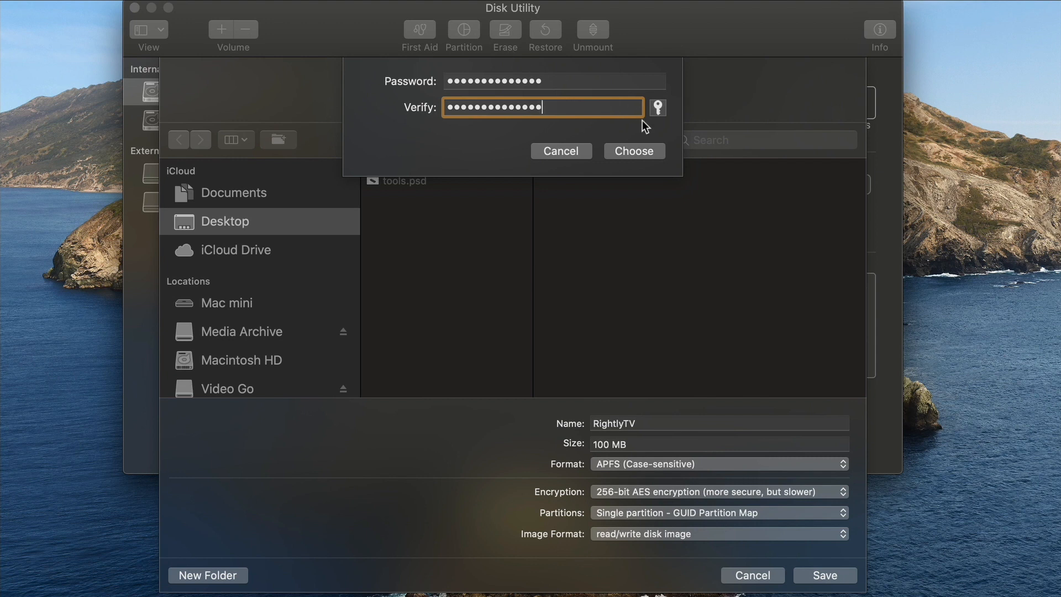
click(634, 151)
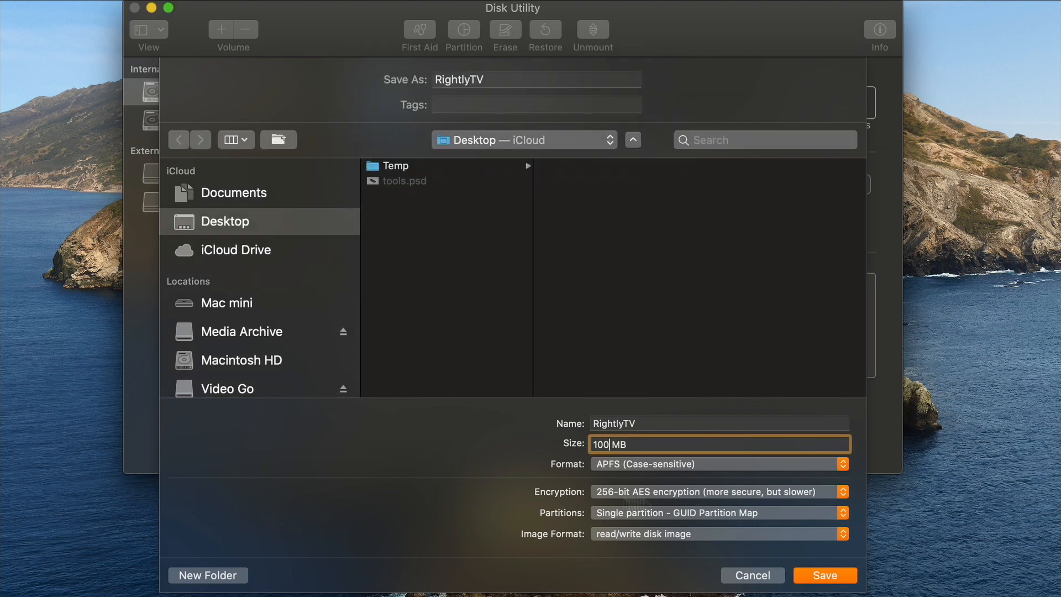
Step: Create the disk image with Single partition - GUID Partition Map and the read/write disk image format, and dismiss the completion dialog
click(638, 513)
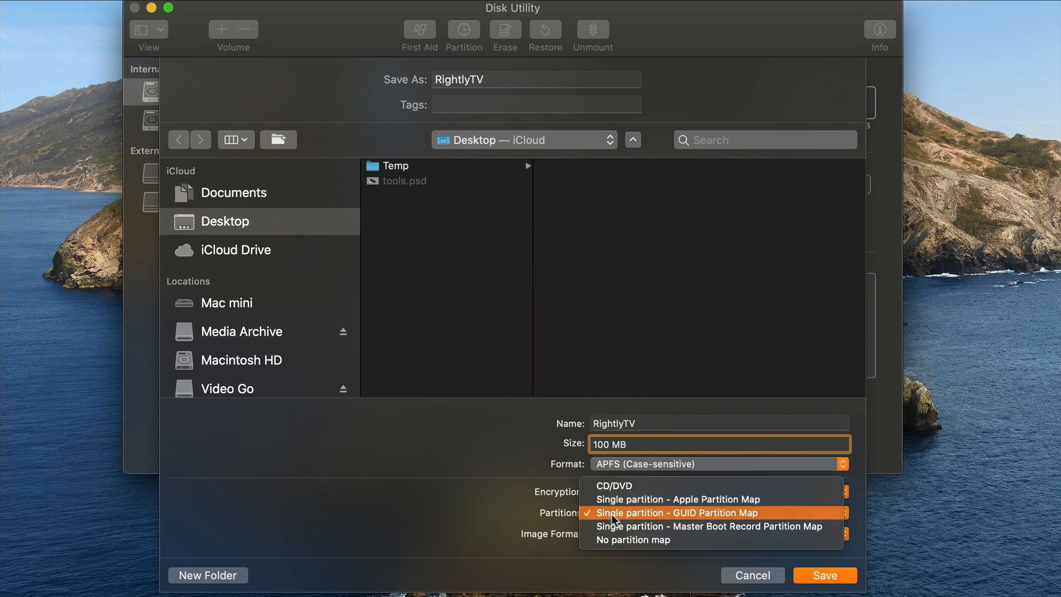
click(725, 512)
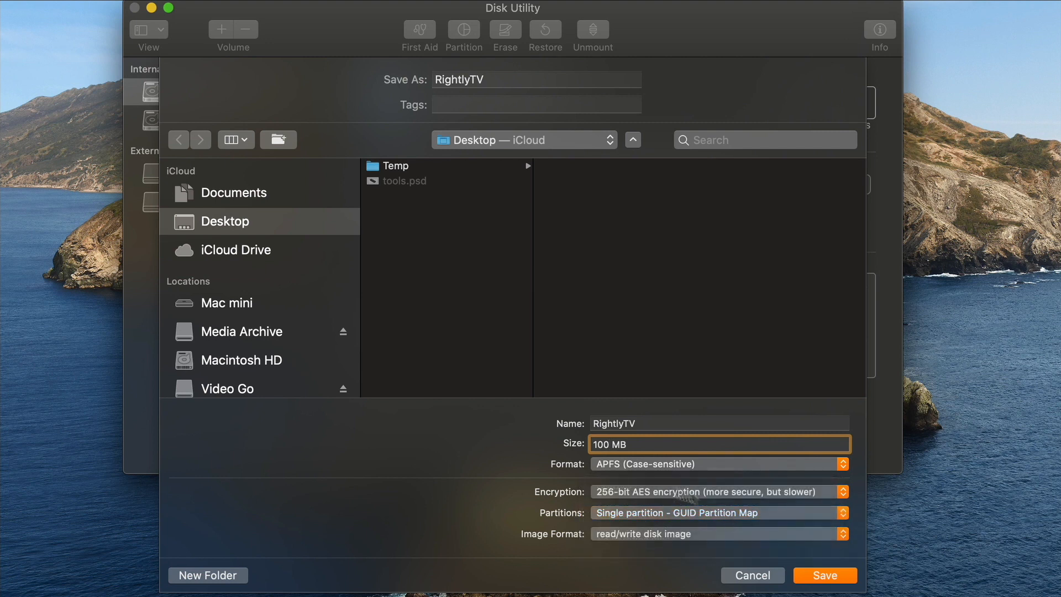
click(669, 534)
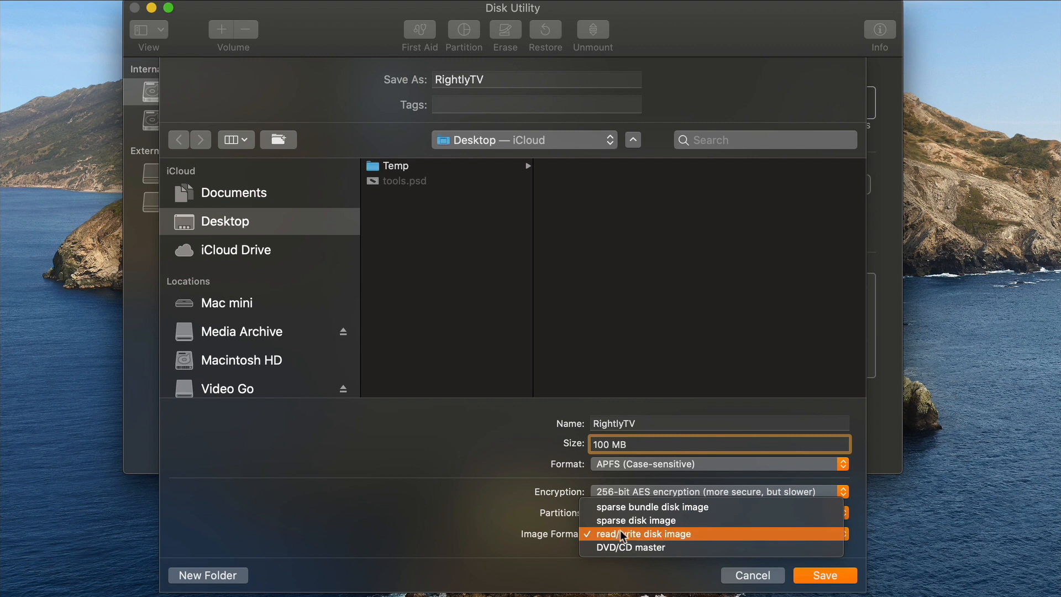
click(659, 535)
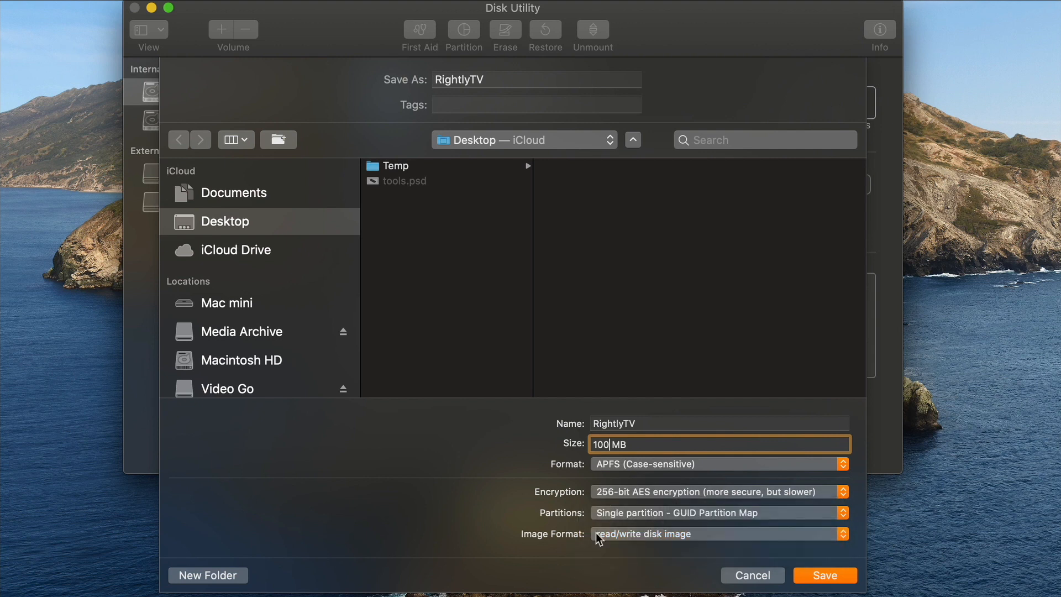
click(825, 577)
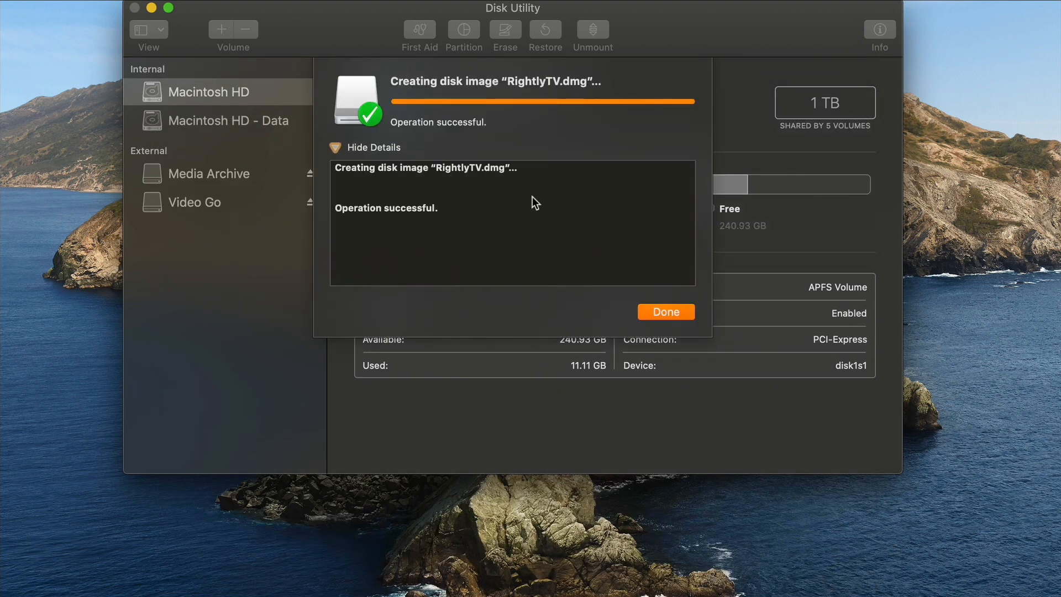
drag(681, 38, 678, 82)
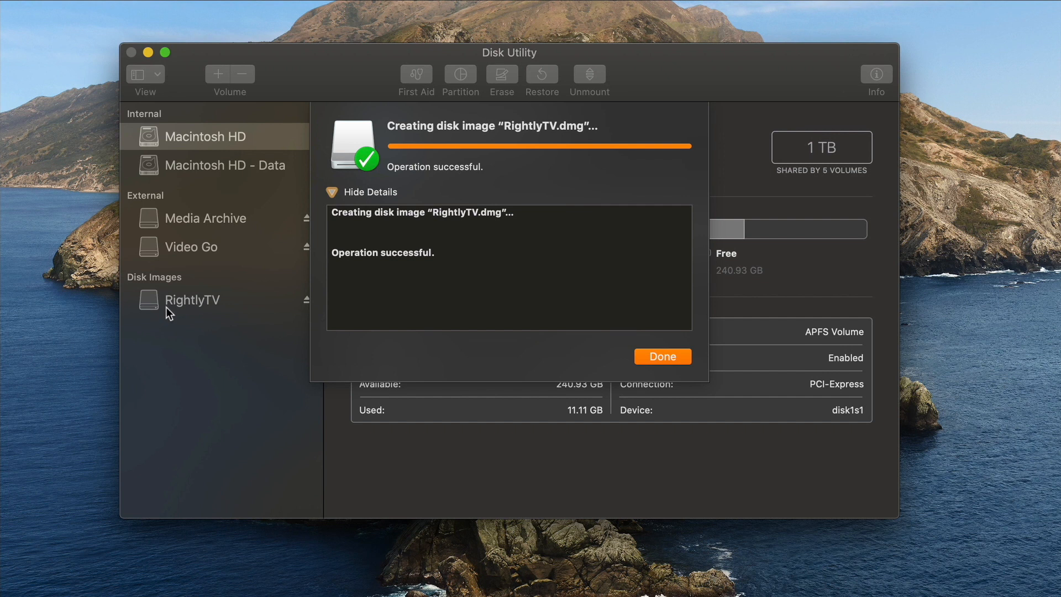
click(670, 357)
Step: Move the Disk Utility window out of the way and place RightlyTV.dmg in a clear corner of the desktop
drag(822, 73, 469, 74)
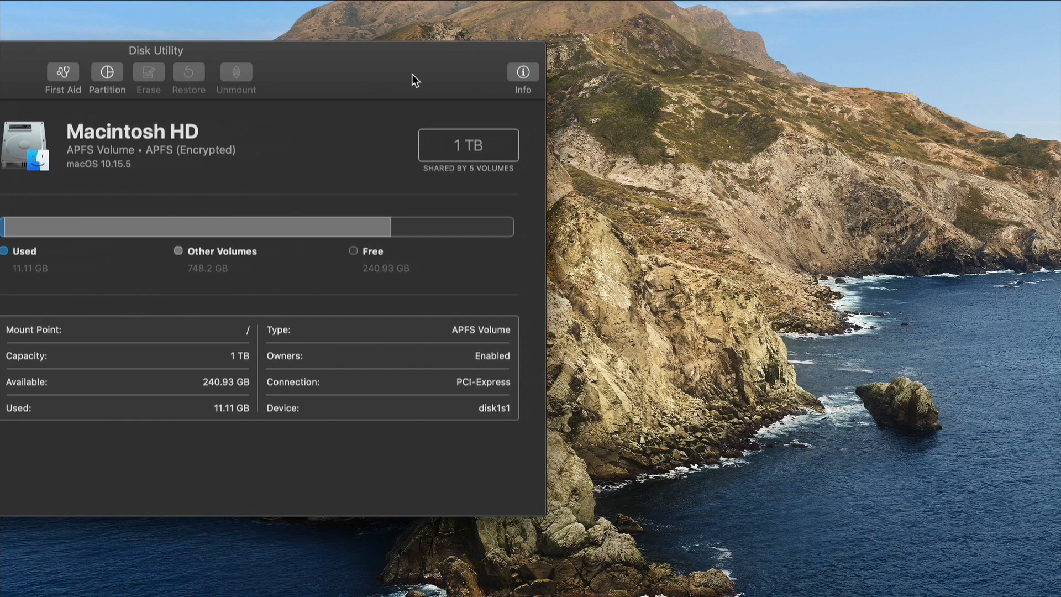
drag(1058, 276, 964, 67)
drag(958, 58, 973, 56)
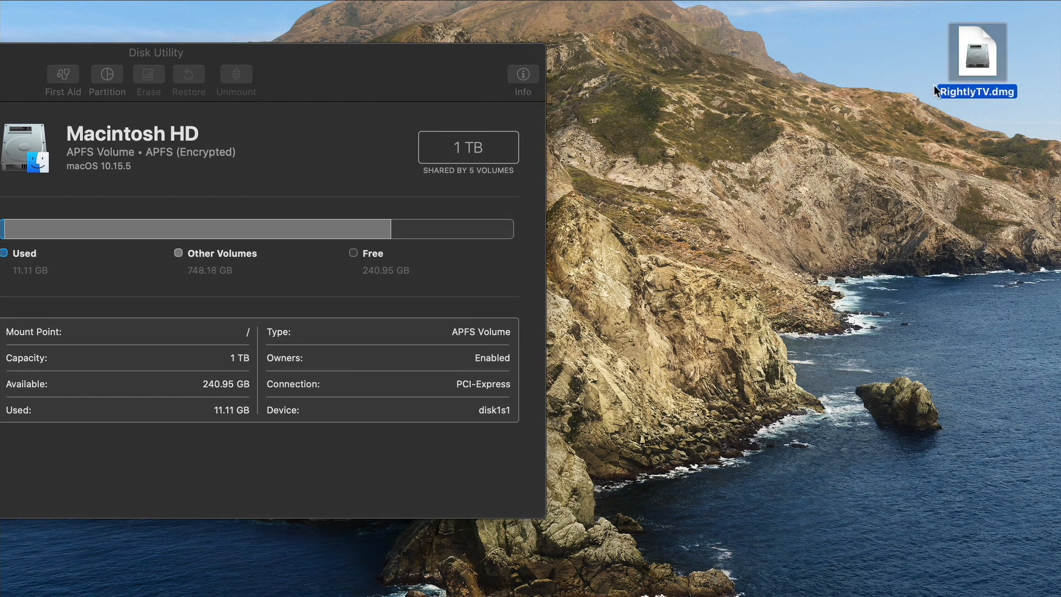
drag(354, 60, 1037, 542)
click(894, 308)
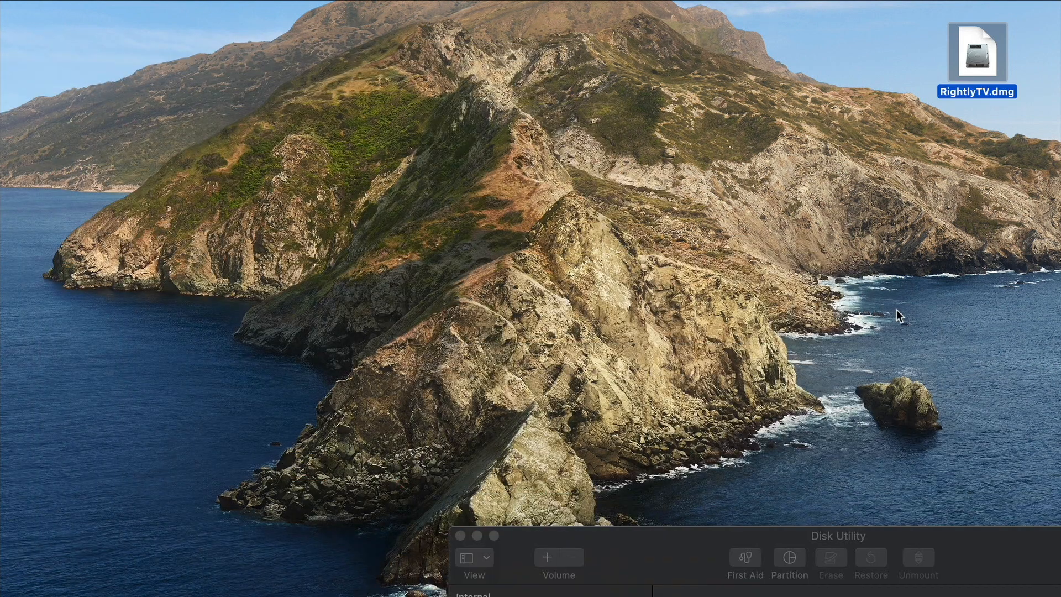
Step: Open the mounted RightlyTV volume in a new Finder window and eject it
key(super+n)
drag(615, 366, 670, 99)
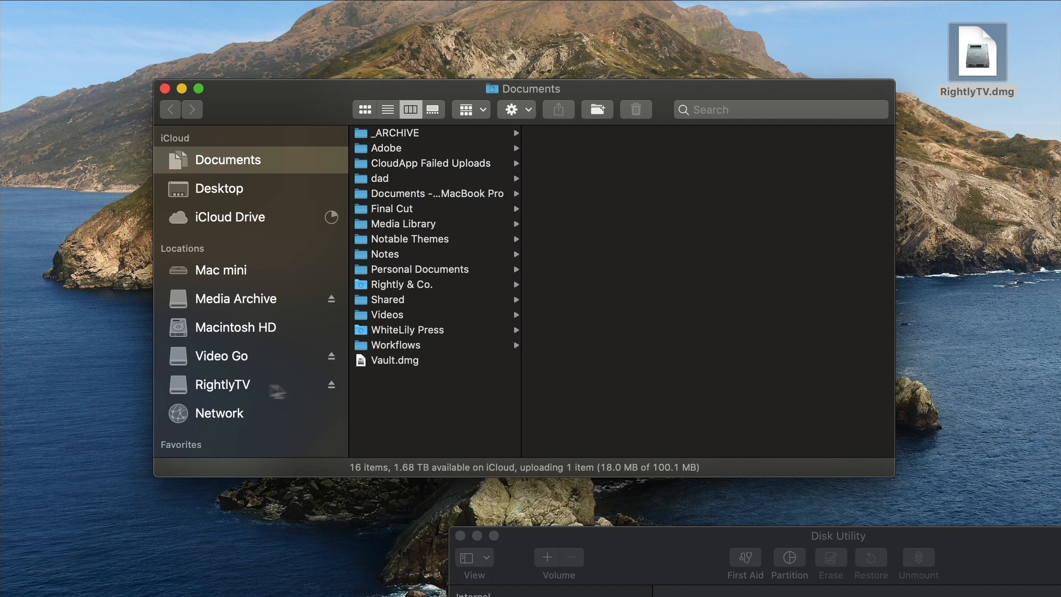
click(218, 390)
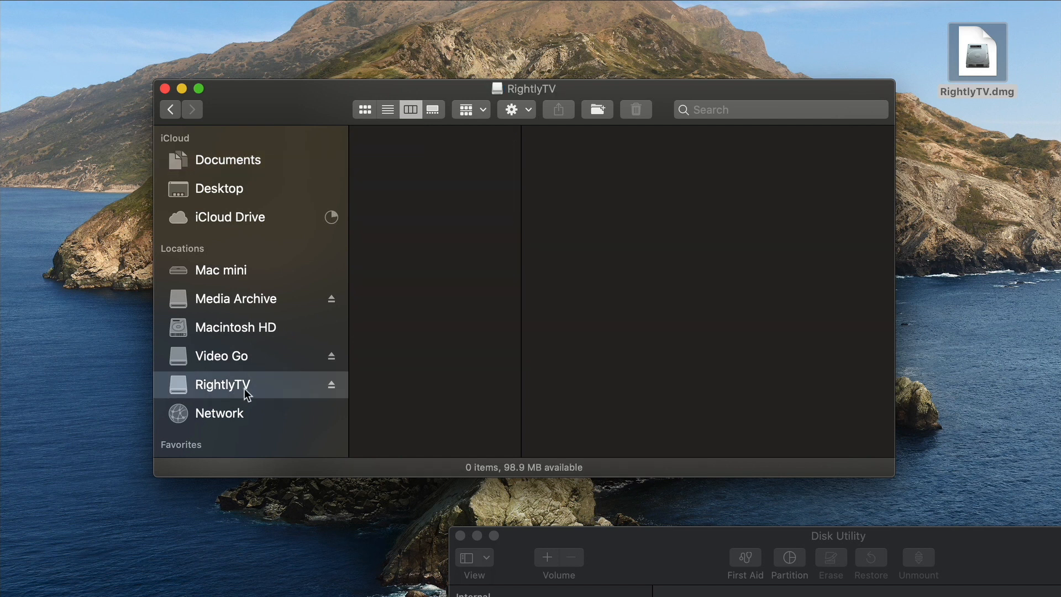
drag(697, 97, 662, 65)
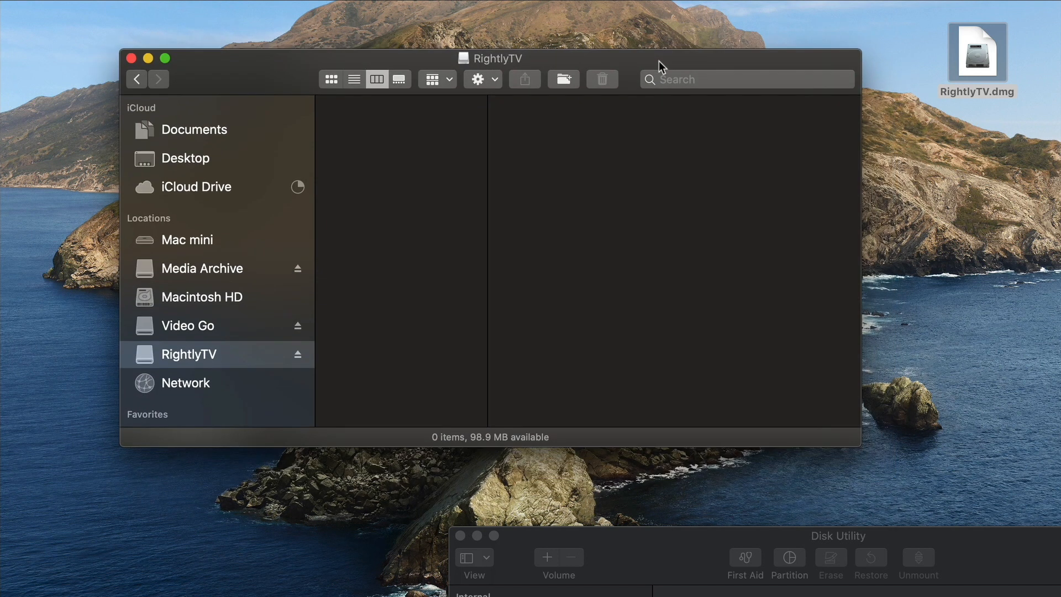
click(298, 354)
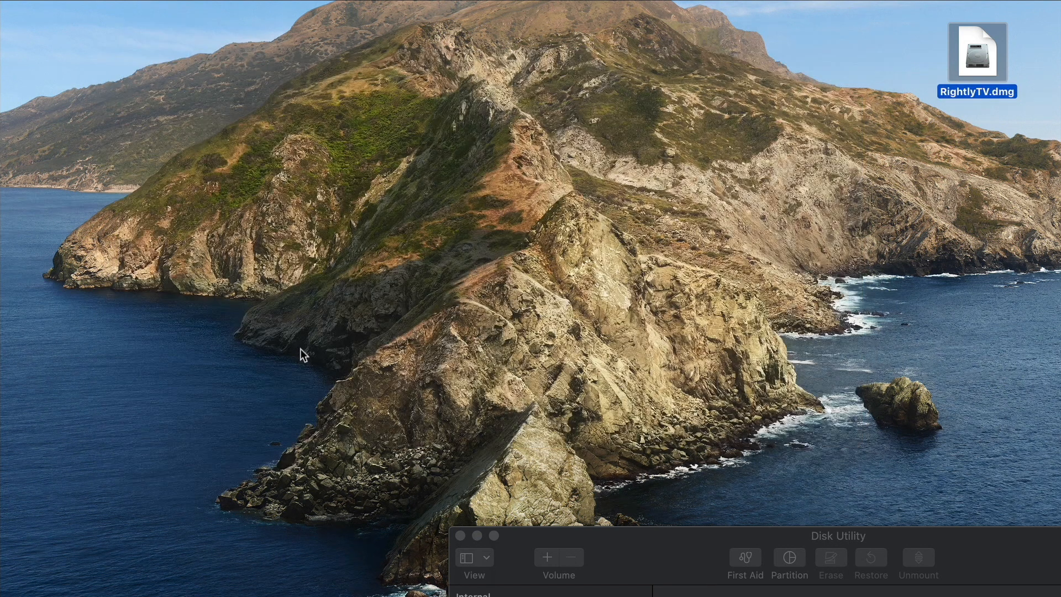
click(318, 244)
Step: Mount RightlyTV.dmg from the desktop by entering the disk image password
drag(967, 70, 983, 53)
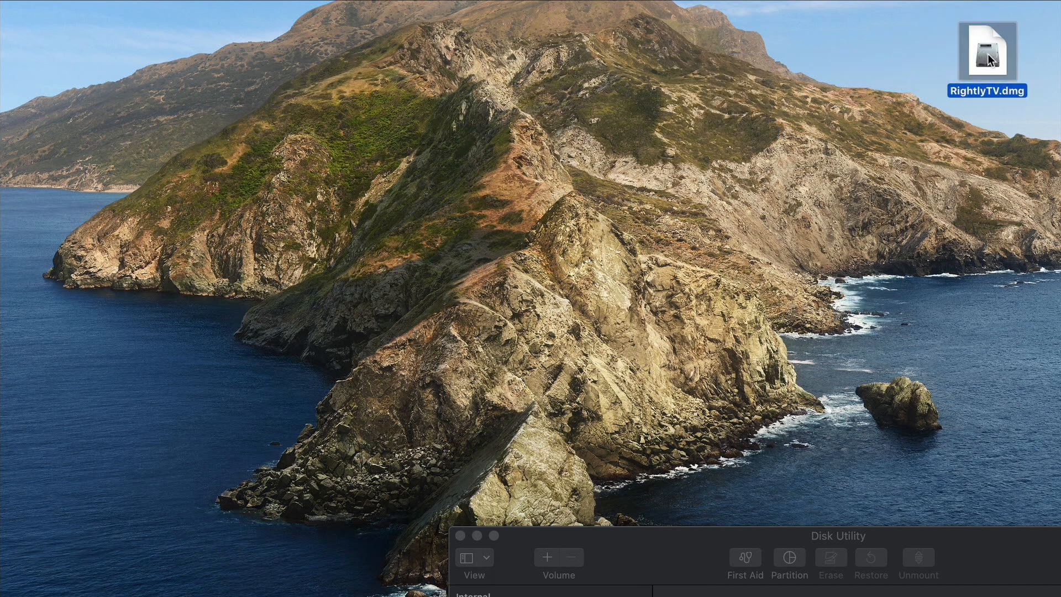
double_click(987, 54)
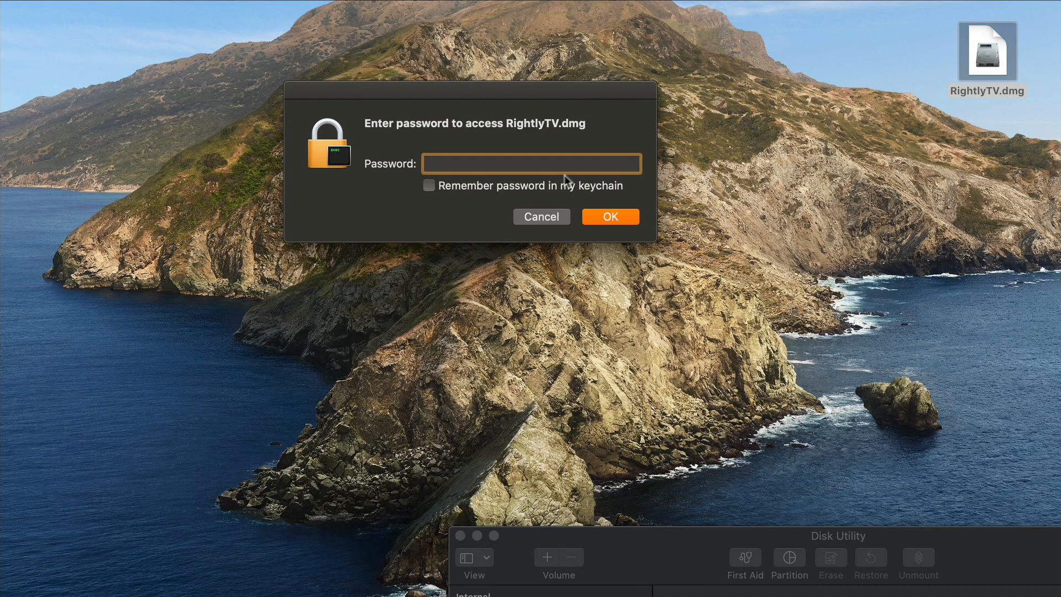
text(••)
key(Return)
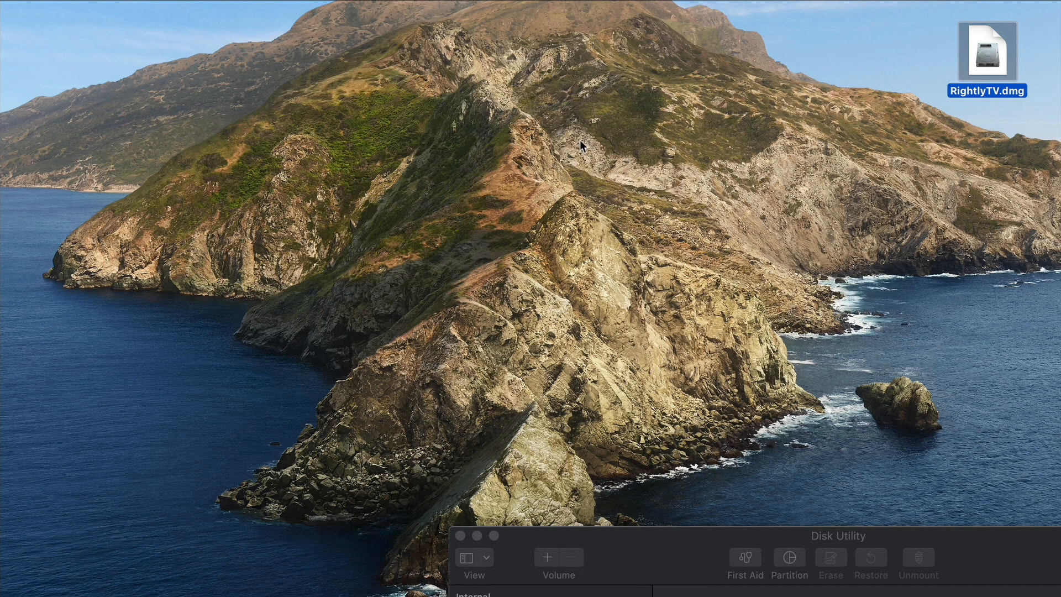
click(612, 199)
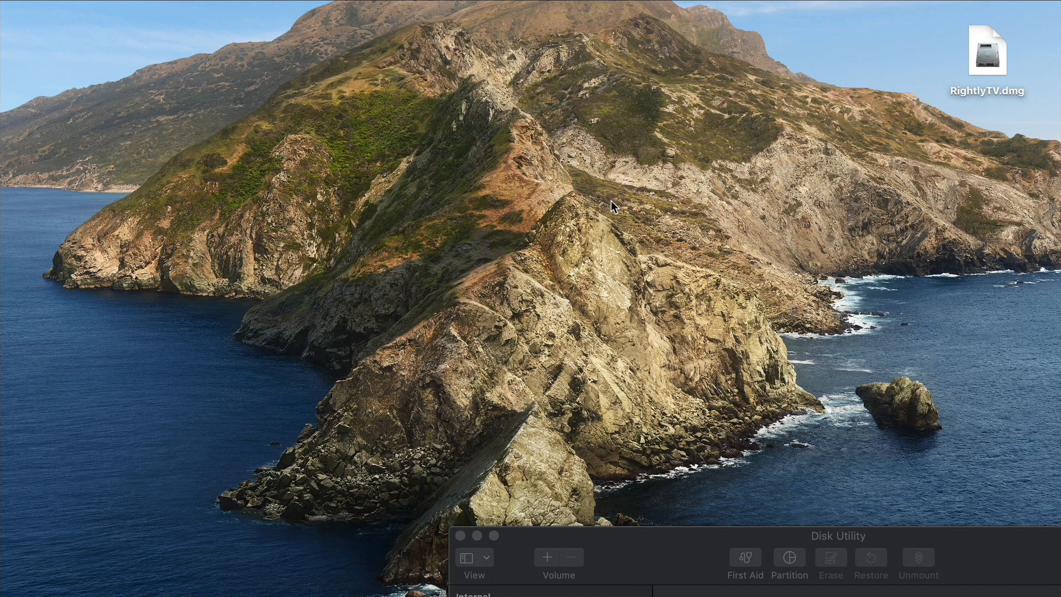
Step: Show the contents of the remounted RightlyTV volume in a new Finder window
key(super+n)
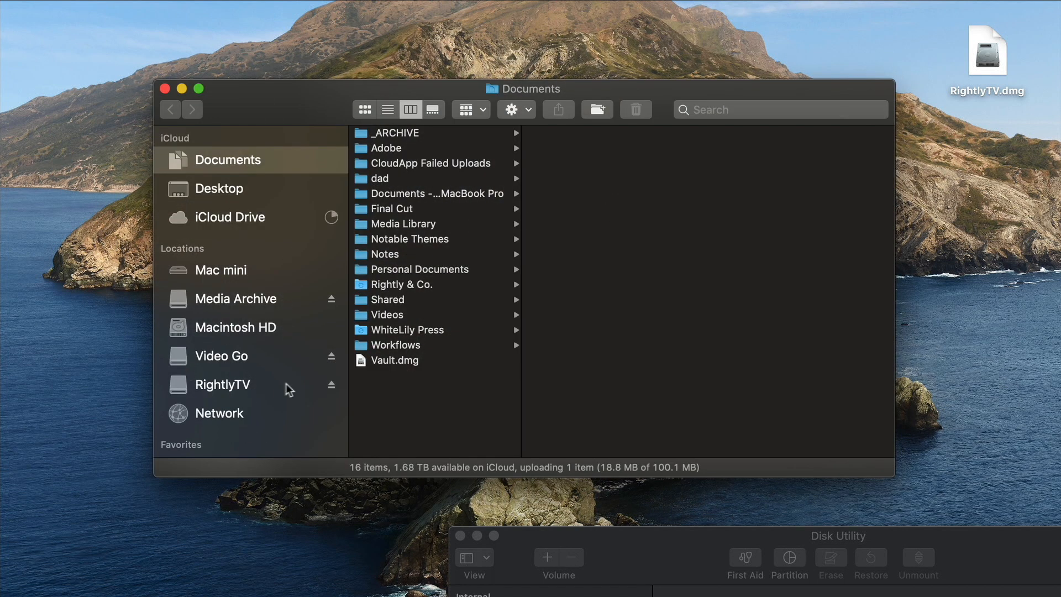
click(285, 385)
drag(706, 100, 691, 75)
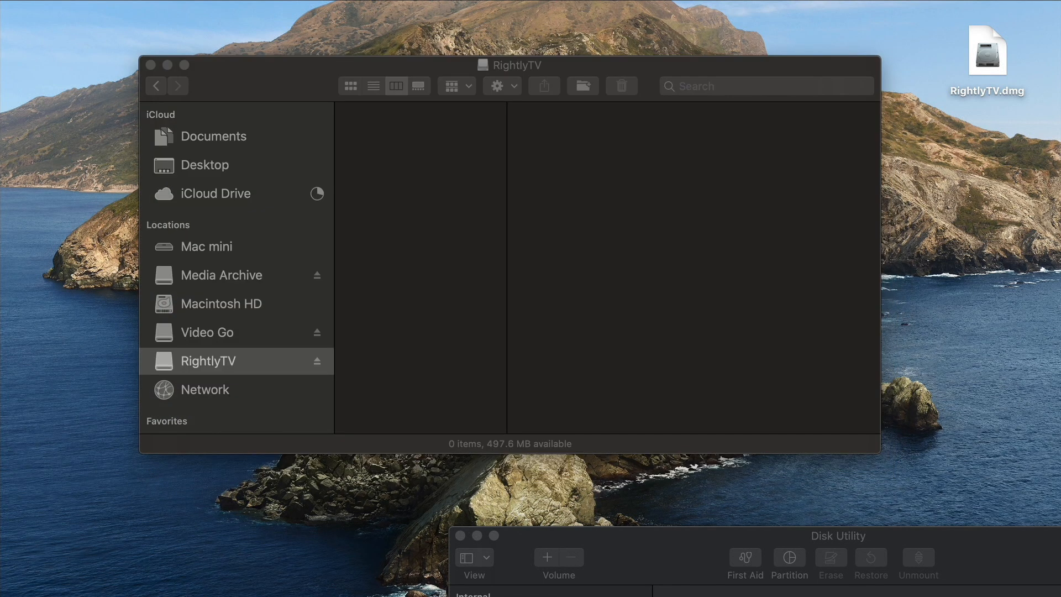
Step: Add the file 2020-06-12-757761.csv to the RightlyTV volume and select it to show its preview
click(1058, 594)
drag(429, 135, 412, 184)
drag(296, 76, 259, 100)
click(420, 111)
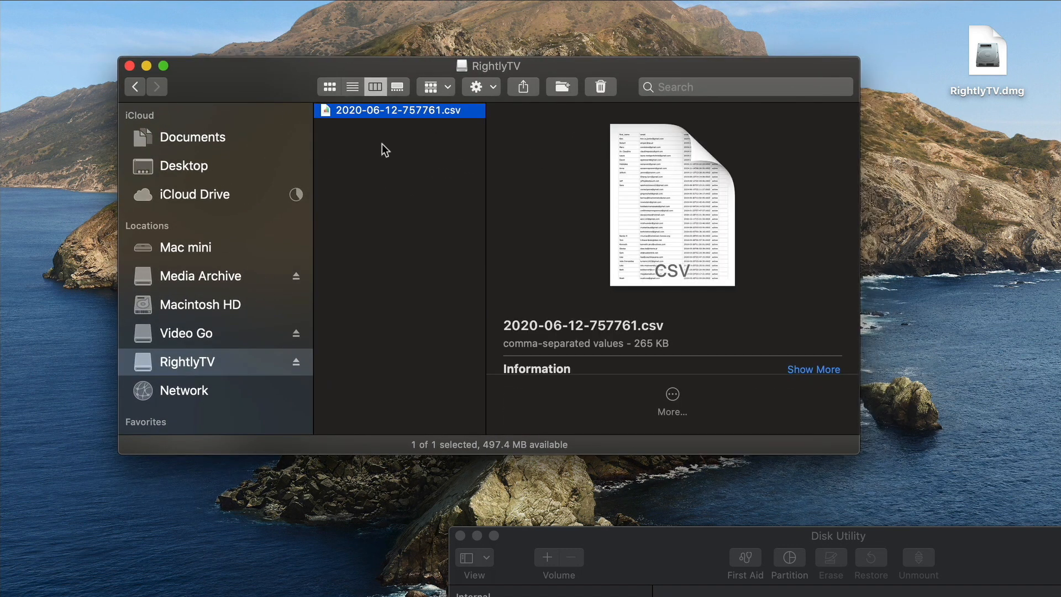
drag(244, 69, 231, 66)
drag(366, 107, 387, 157)
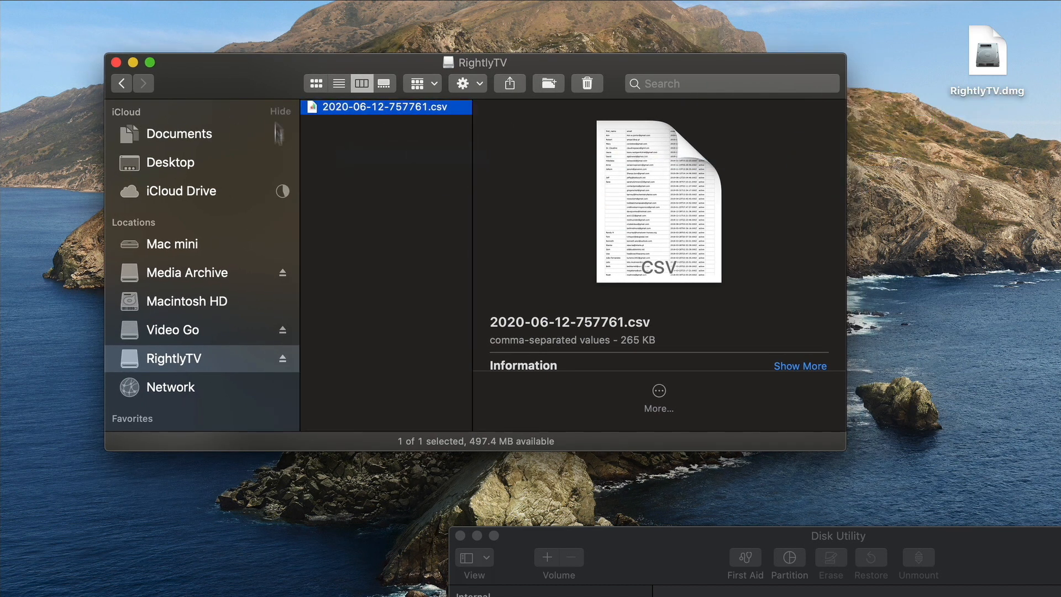
drag(262, 91, 258, 87)
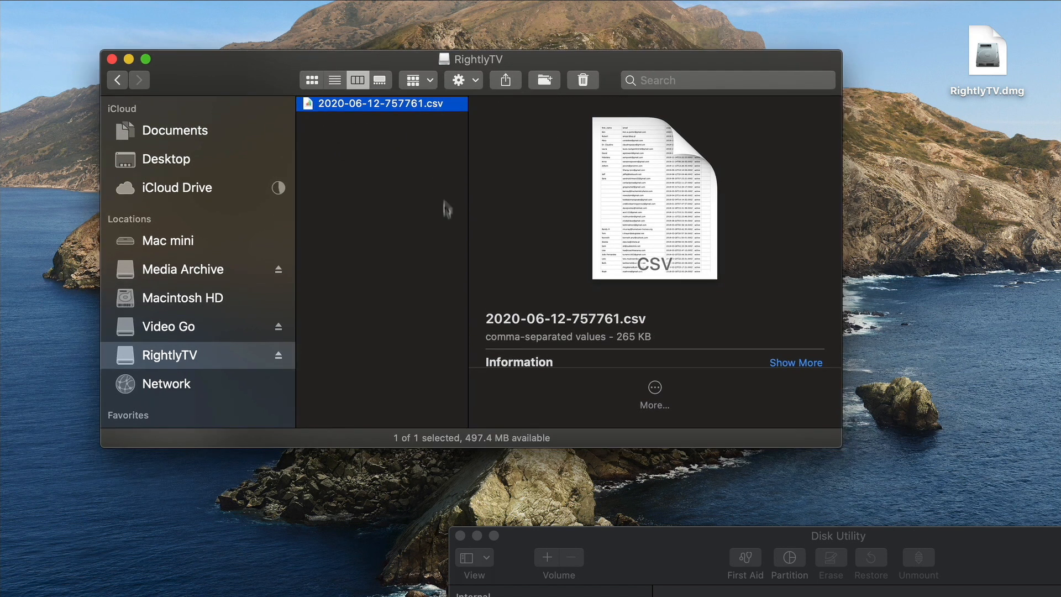
Step: Eject the RightlyTV volume and reposition the RightlyTV.dmg file on the desktop
click(279, 356)
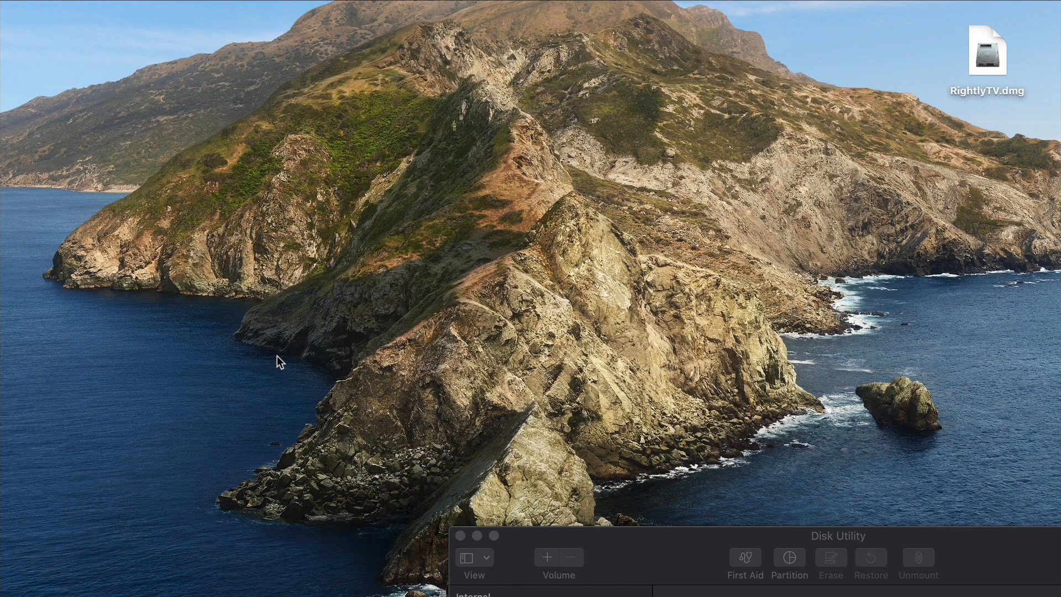
drag(987, 51, 673, 50)
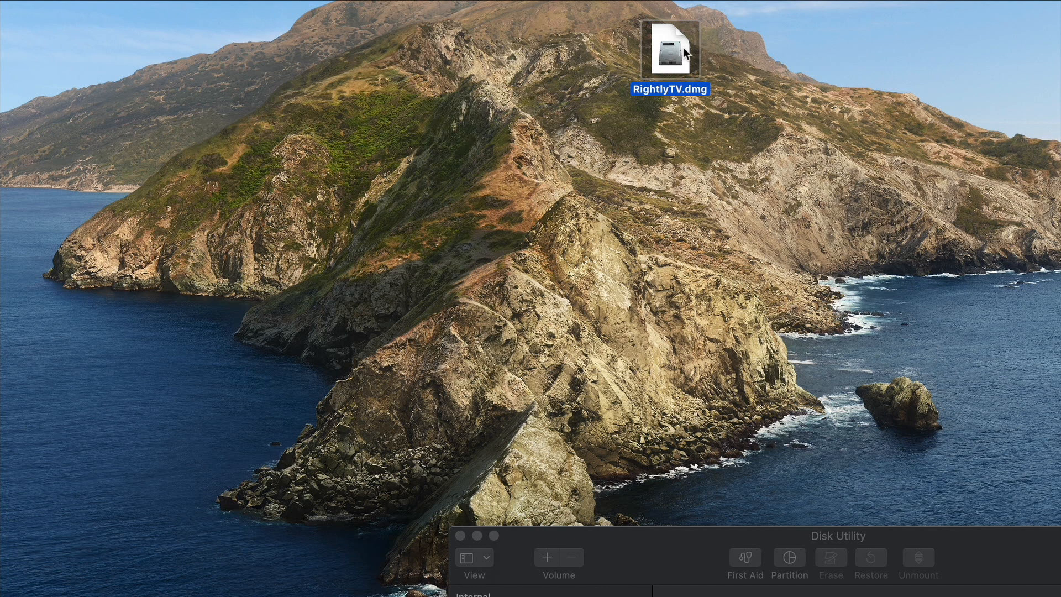
drag(681, 64, 763, 95)
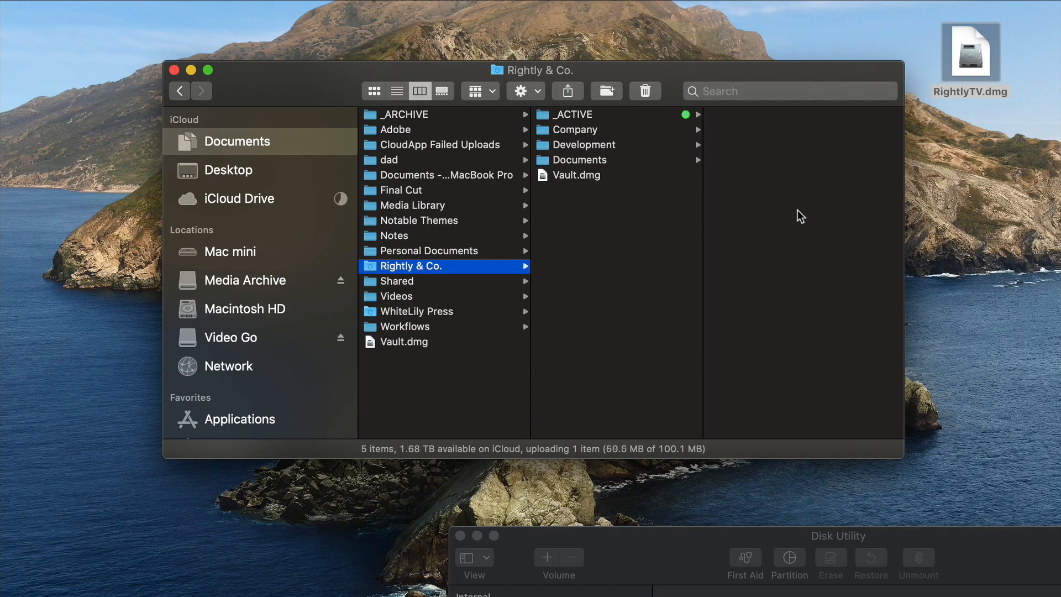
Step: Move RightlyTV.dmg from the desktop into the Rightly & Co. folder in iCloud Documents, alongside Vault.dmg
drag(810, 71, 813, 67)
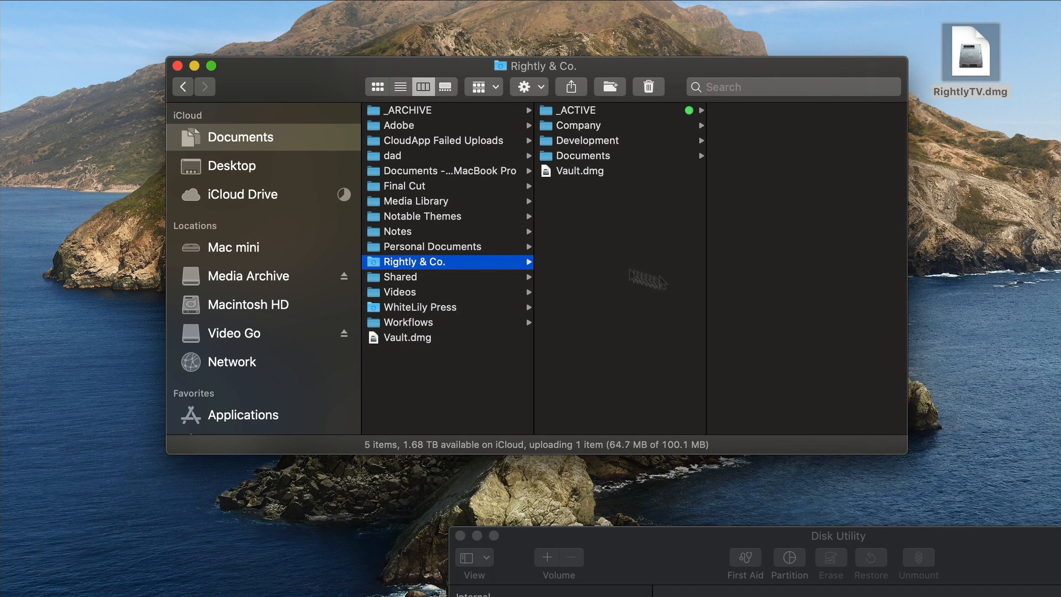
click(618, 173)
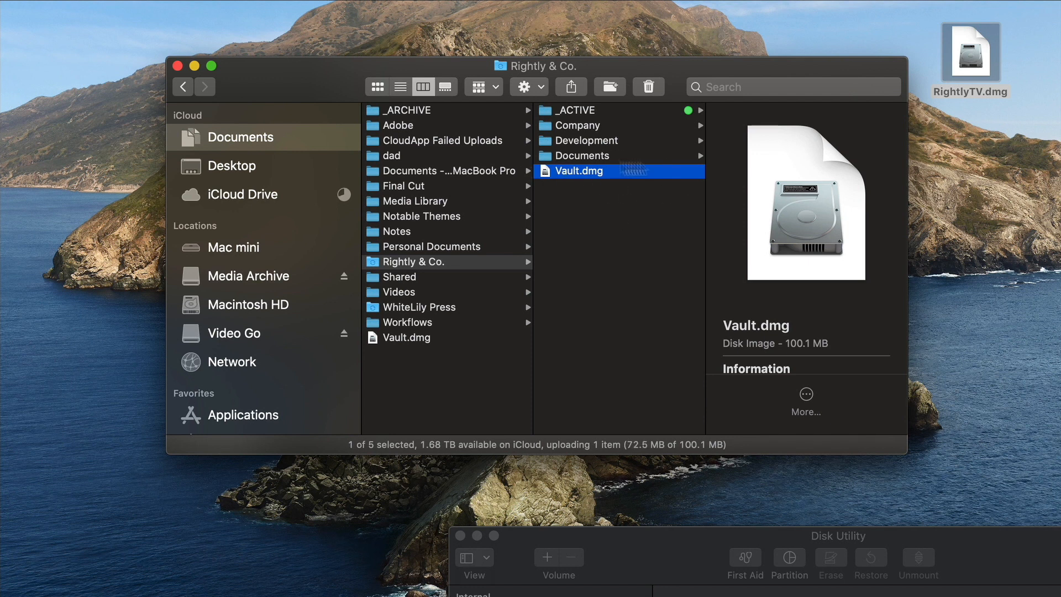
drag(957, 70, 575, 243)
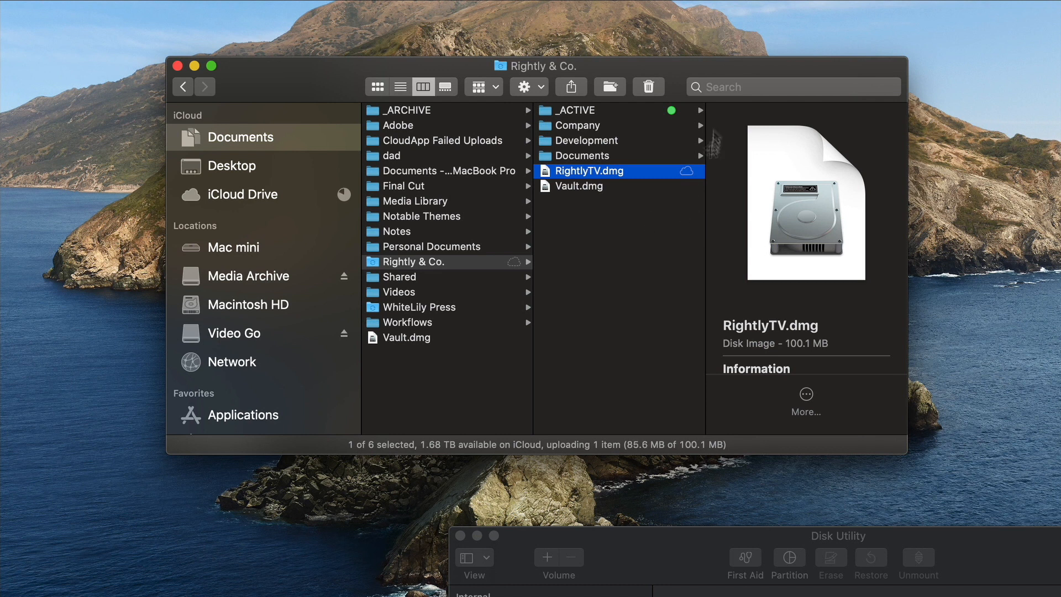
click(695, 264)
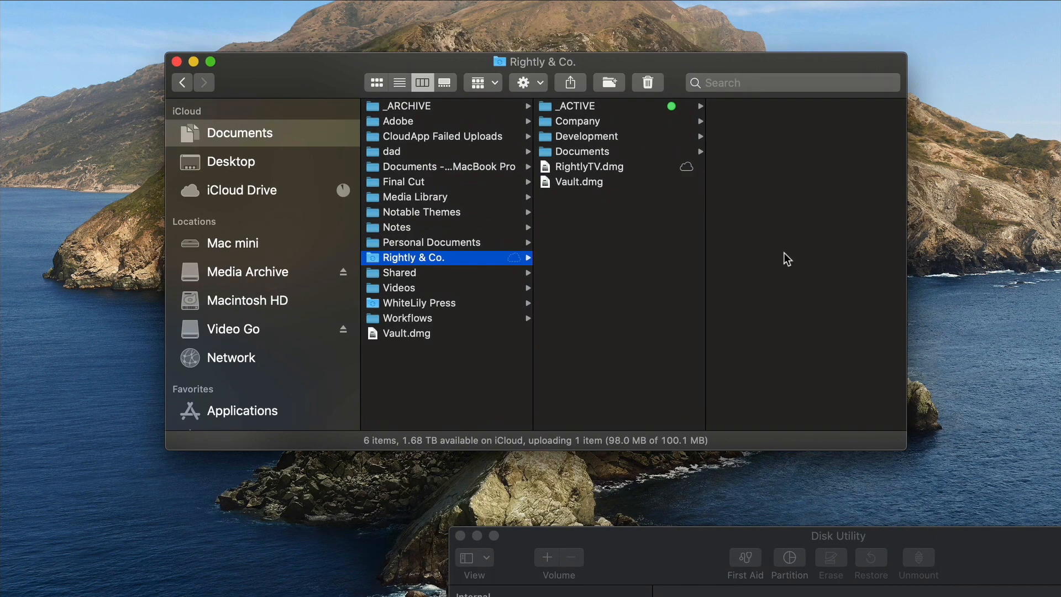
Step: Mount RightlyTV.dmg from the Rightly & Co. folder by entering the disk image password, and select 2020-06-12-757761.csv in its volume to preview it
double_click(655, 167)
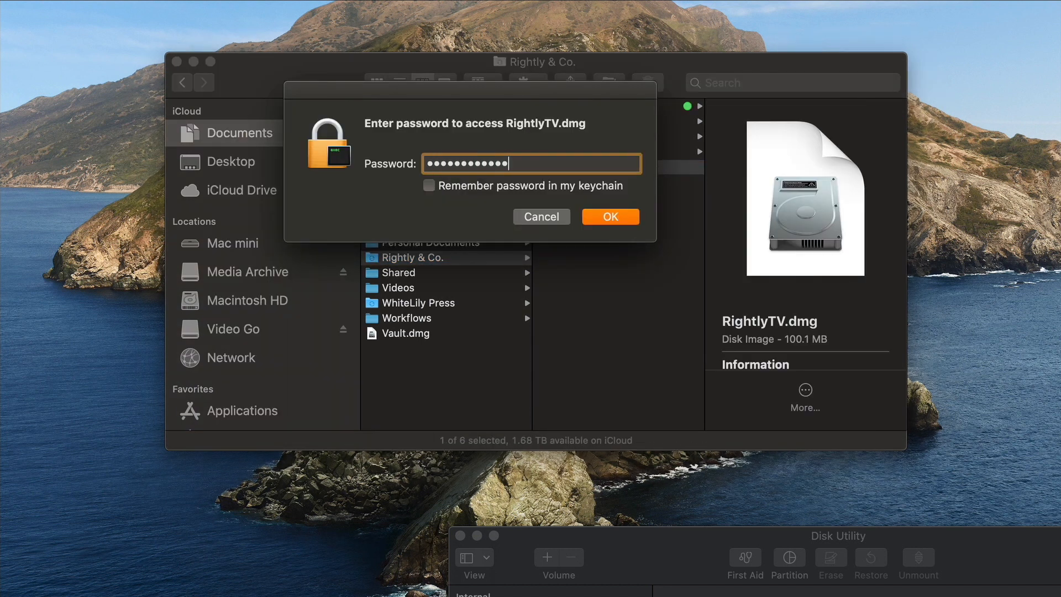
key(Return)
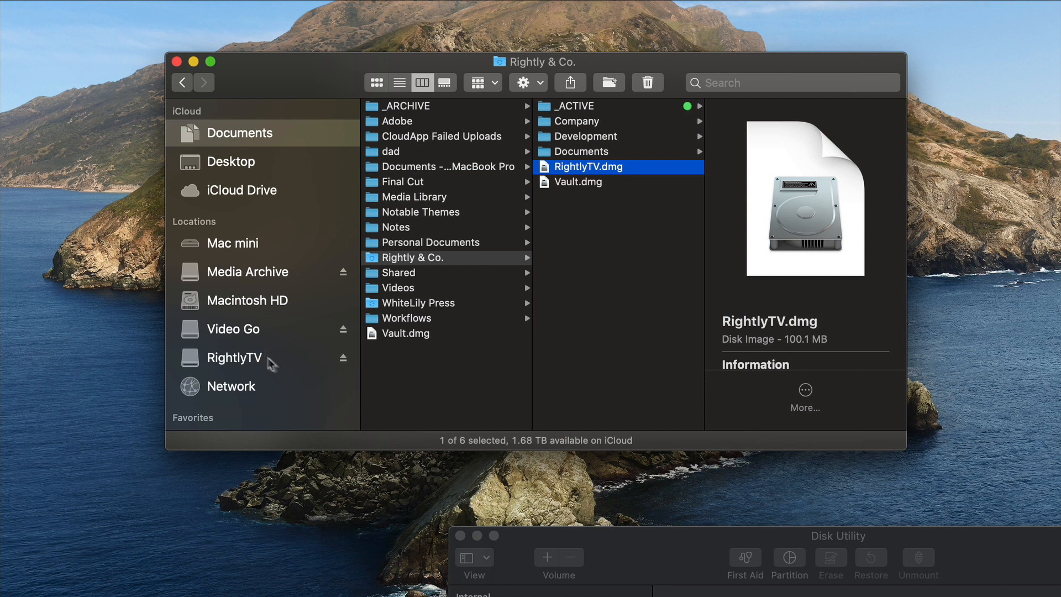
click(293, 362)
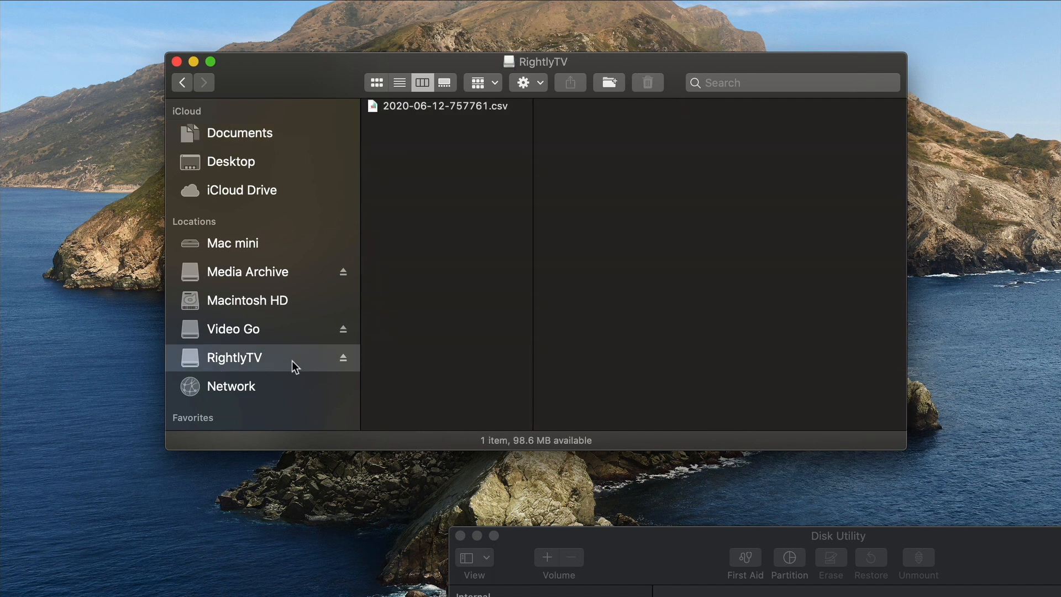
drag(439, 108, 417, 255)
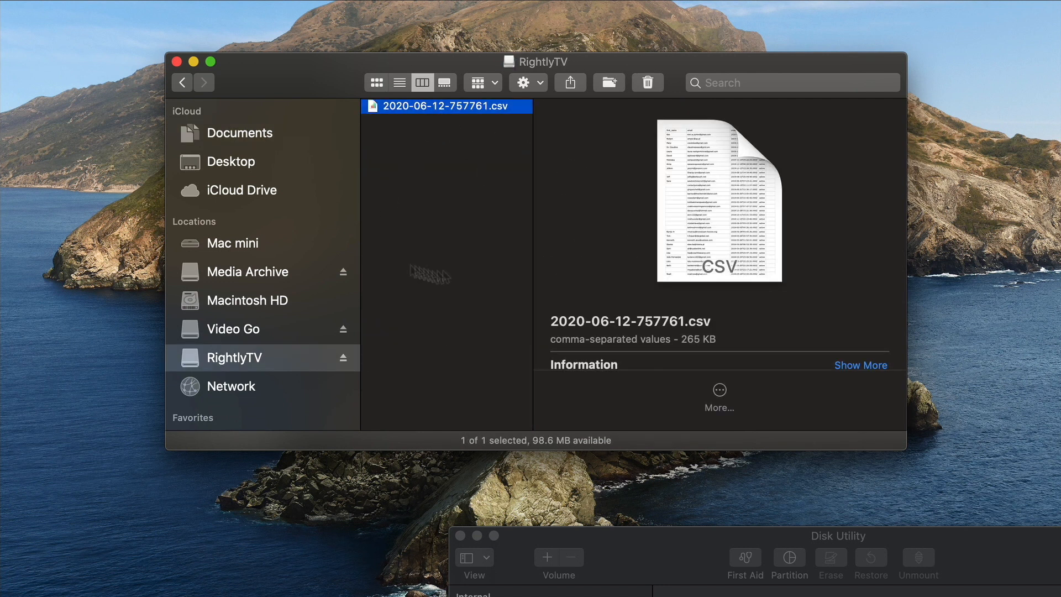